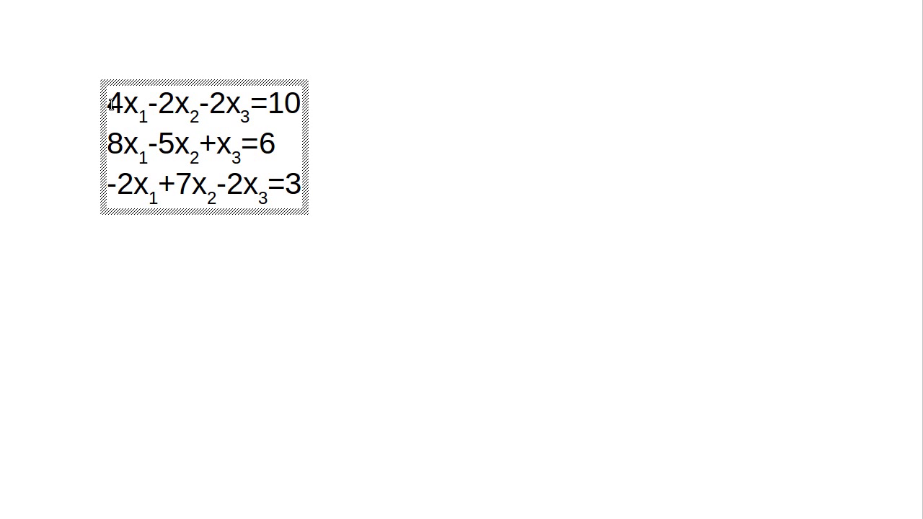
Highlight the first equation's x3 term, leading coefficient 4 and right-hand side =10
left_click_drag(106, 104, 148, 109)
left_click(147, 108)
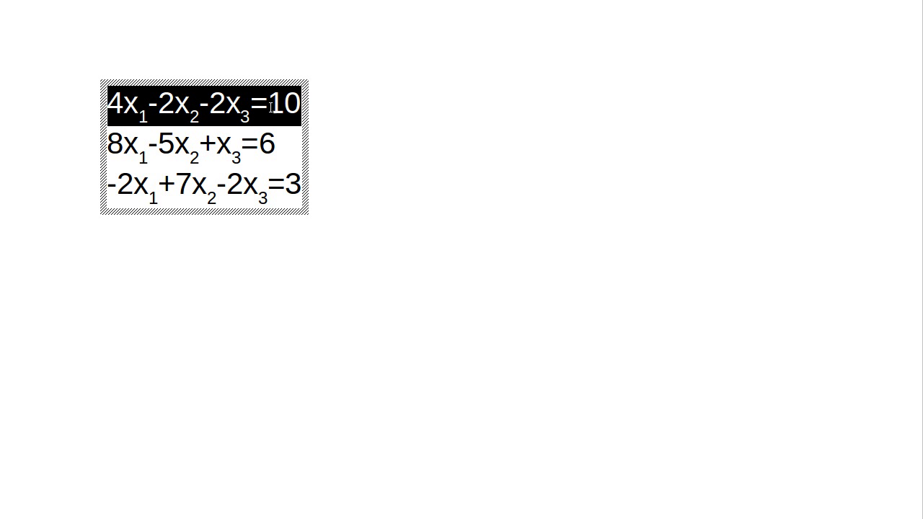
left_click_drag(226, 105, 251, 109)
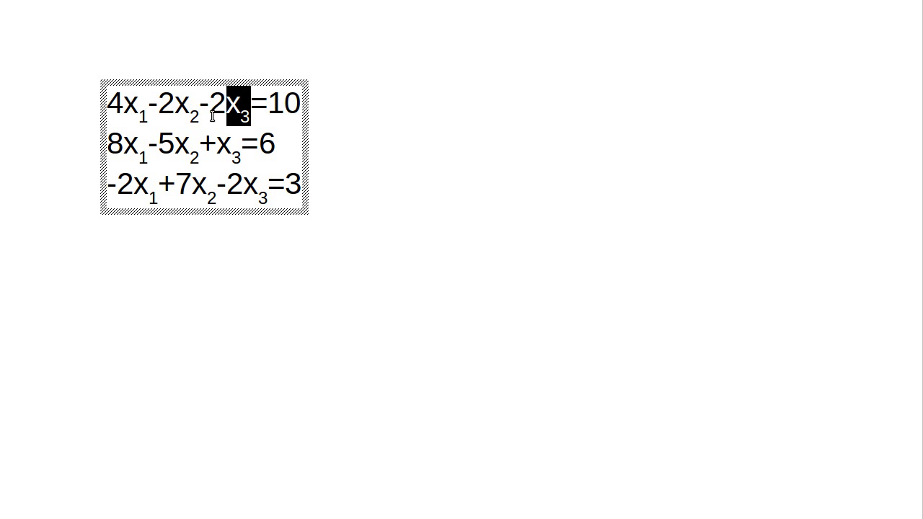
left_click_drag(110, 105, 124, 105)
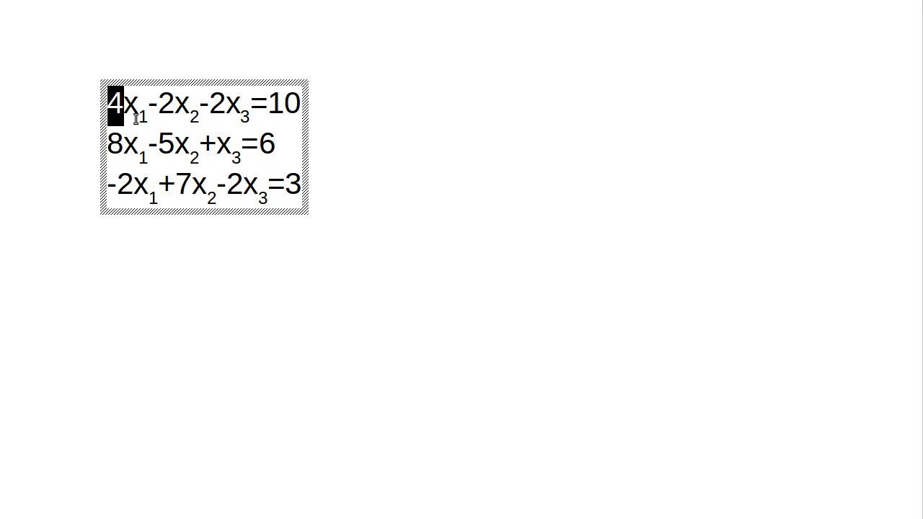
left_click(285, 116)
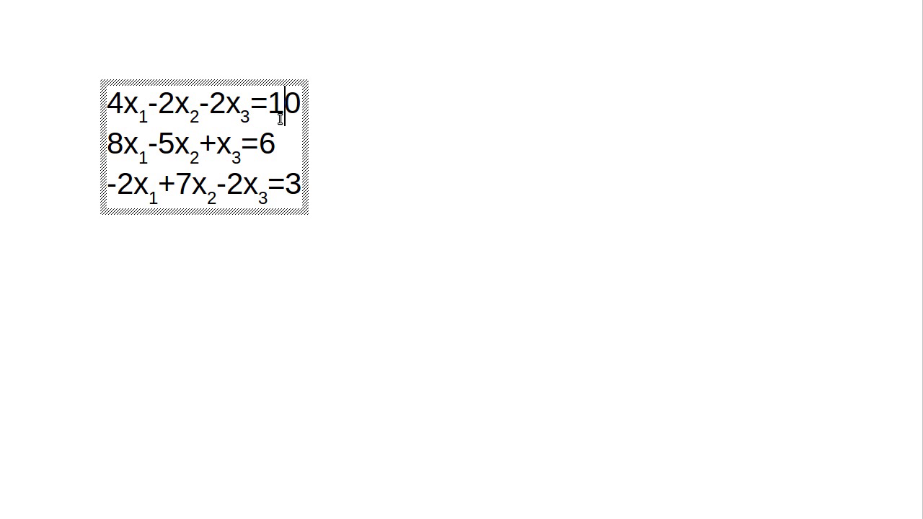
left_click_drag(251, 105, 297, 104)
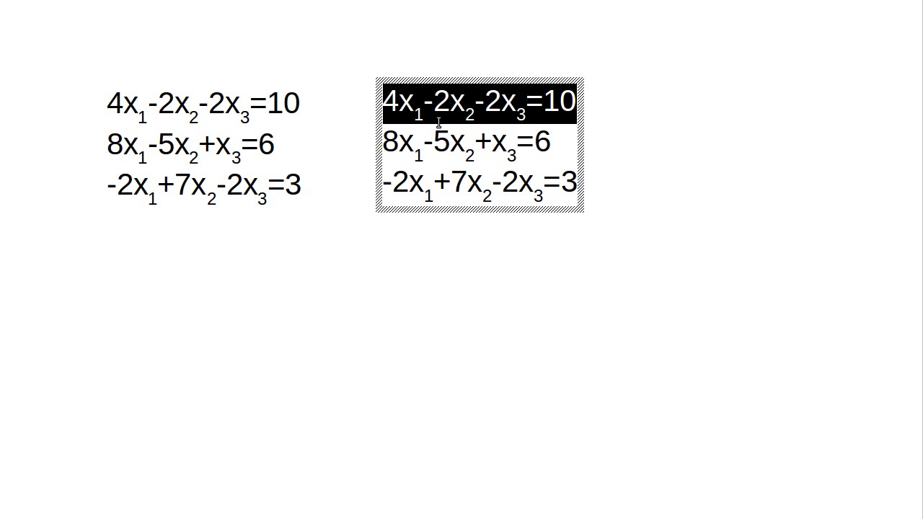
left_click_drag(385, 142, 550, 148)
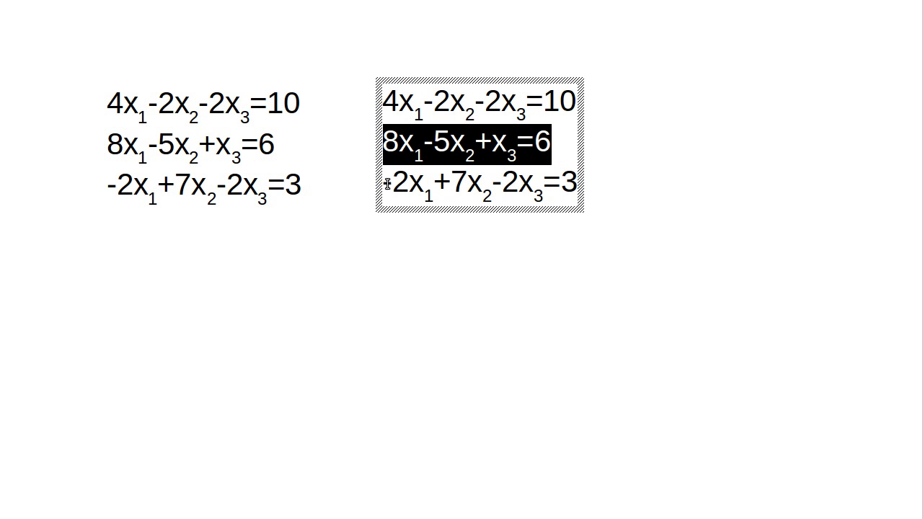
left_click_drag(388, 184, 574, 185)
left_click(574, 185)
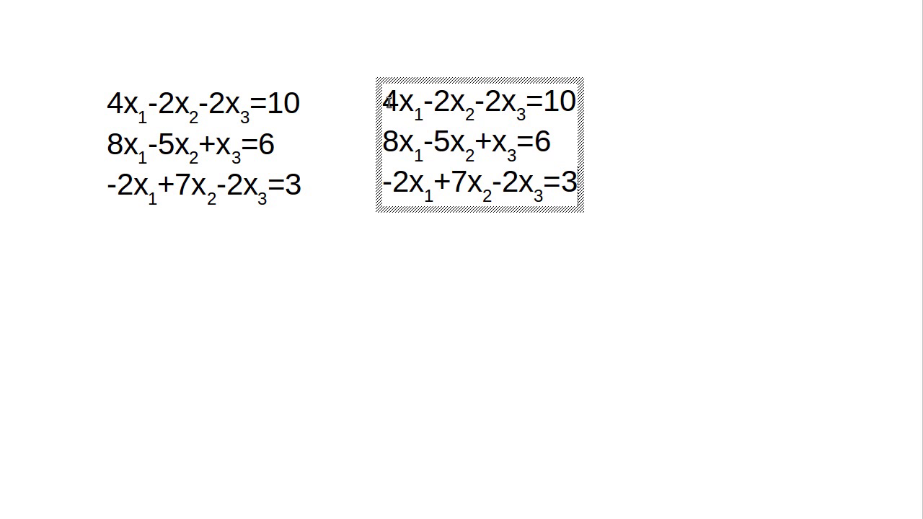
left_click_drag(386, 101, 554, 101)
left_click(560, 101)
Delete the 8x1 term from the copy's second equation and change its x2 coefficient to 1
left_click_drag(387, 101, 399, 105)
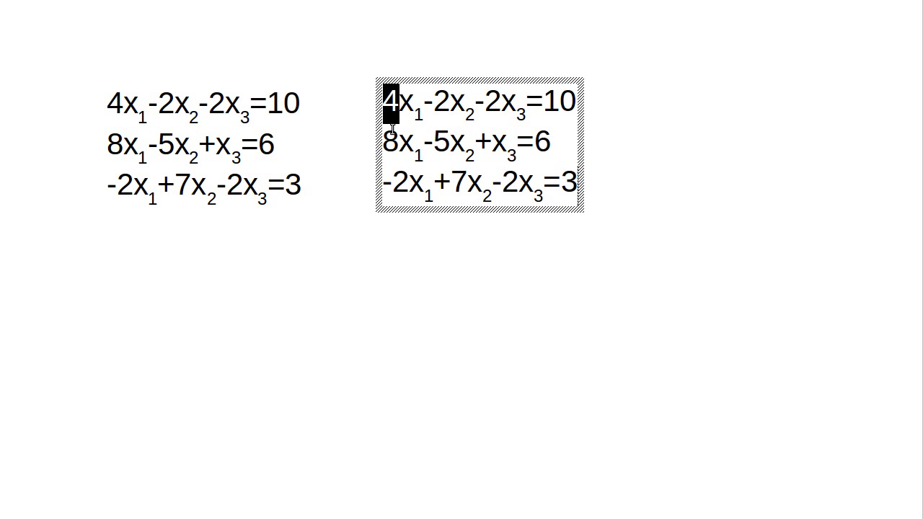
left_click_drag(383, 141, 423, 148)
key("Delete")
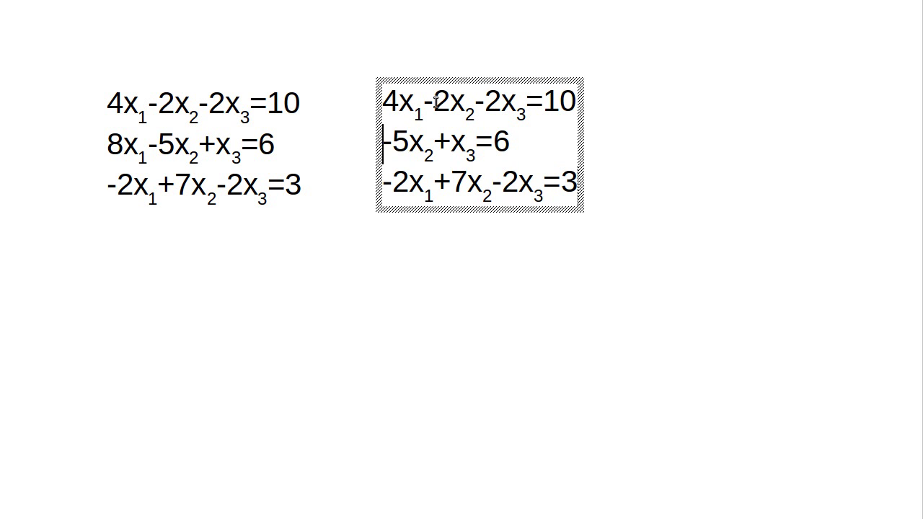
left_click_drag(428, 102, 442, 103)
left_click(409, 143)
key("shift+Left")
type("1")
Set the second equation's x3 coefficient to 5 and its right-hand side to -14
left_click_drag(476, 106, 502, 107)
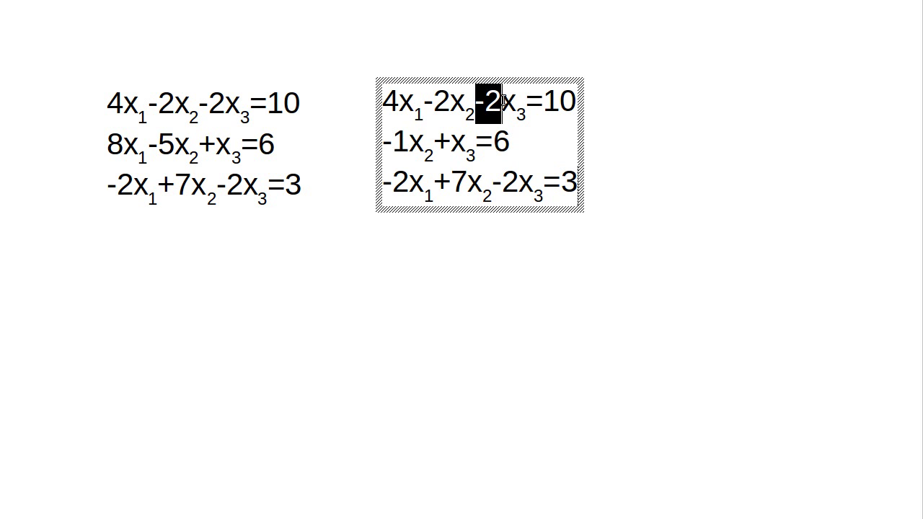
left_click(453, 138)
type("5")
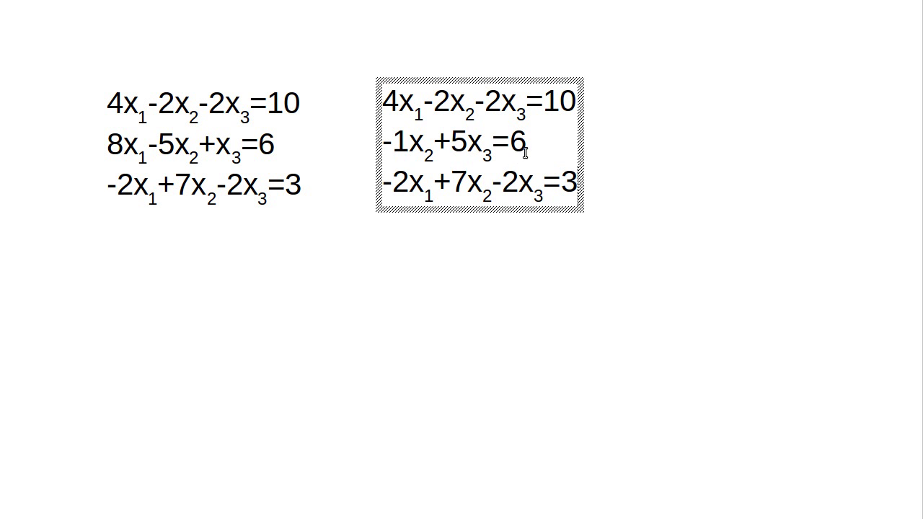
left_click_drag(543, 102, 572, 101)
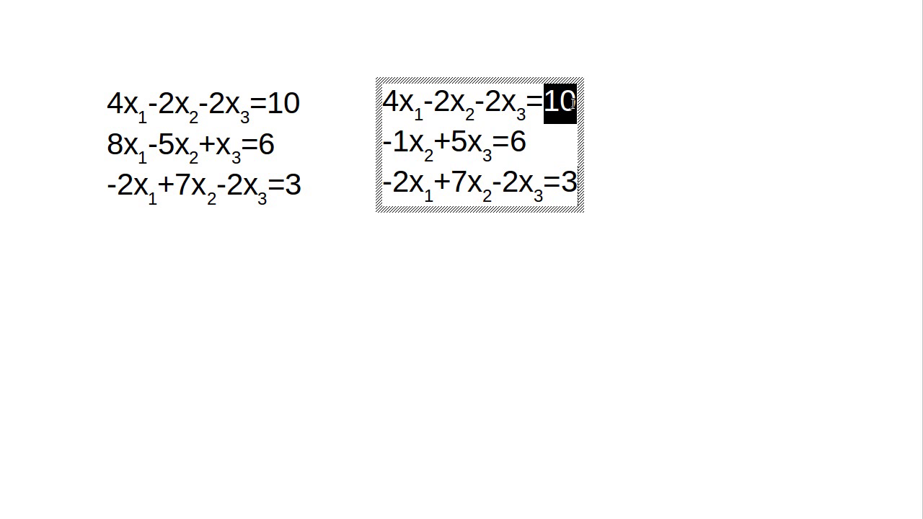
left_click(512, 145)
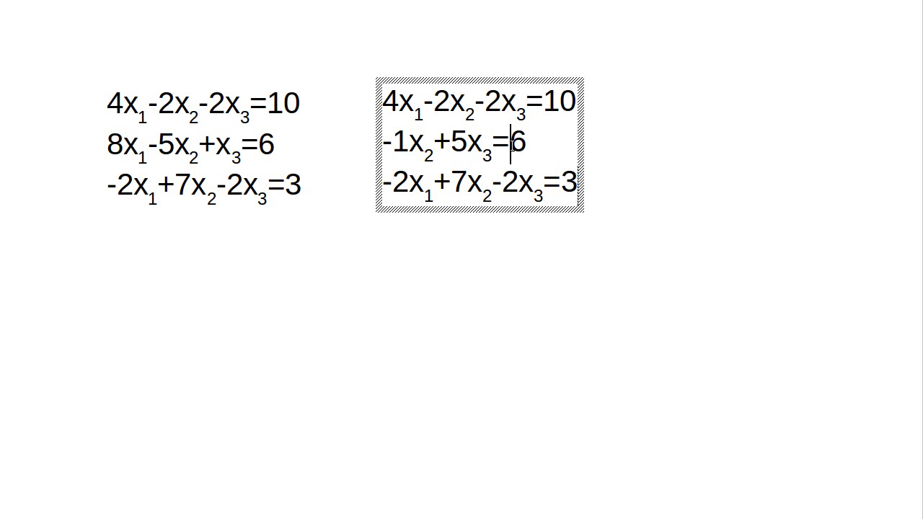
key("BackSpace")
type("-14")
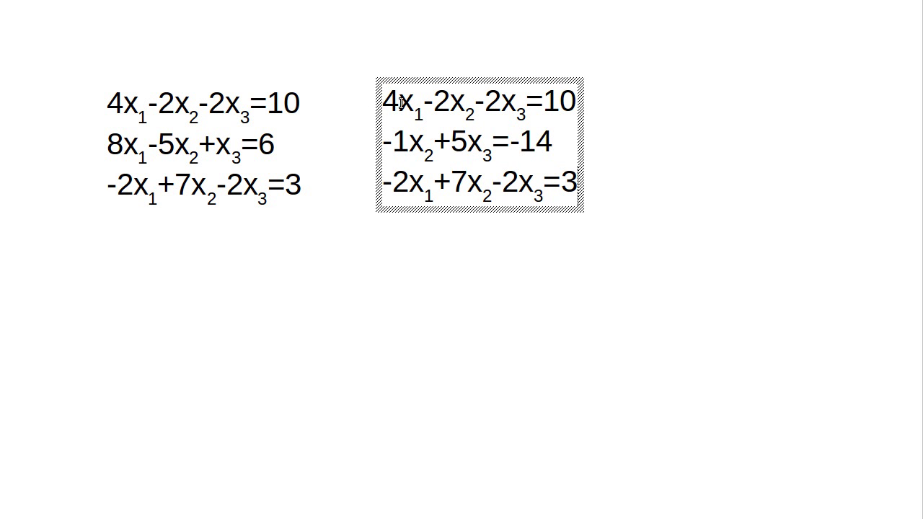
Highlight the terms of the third and first equations to compare them
left_click_drag(383, 185, 433, 188)
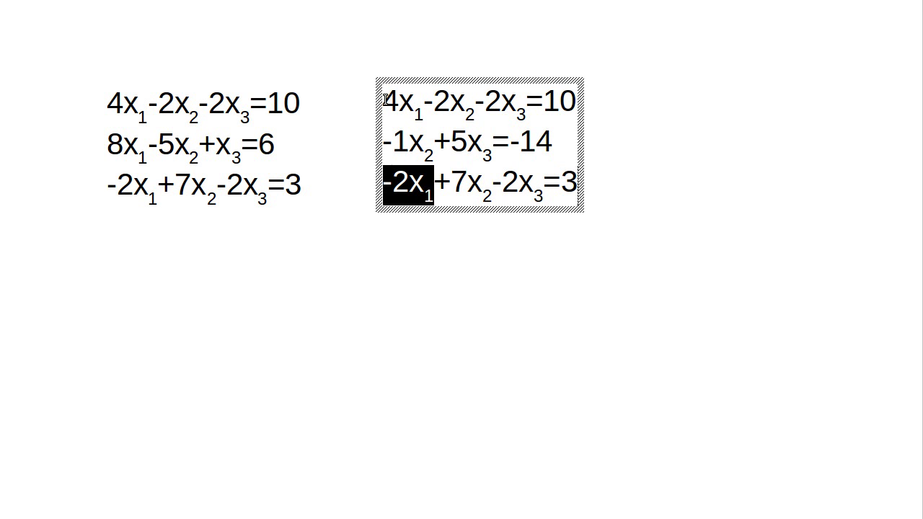
left_click(385, 189)
left_click_drag(385, 189, 535, 189)
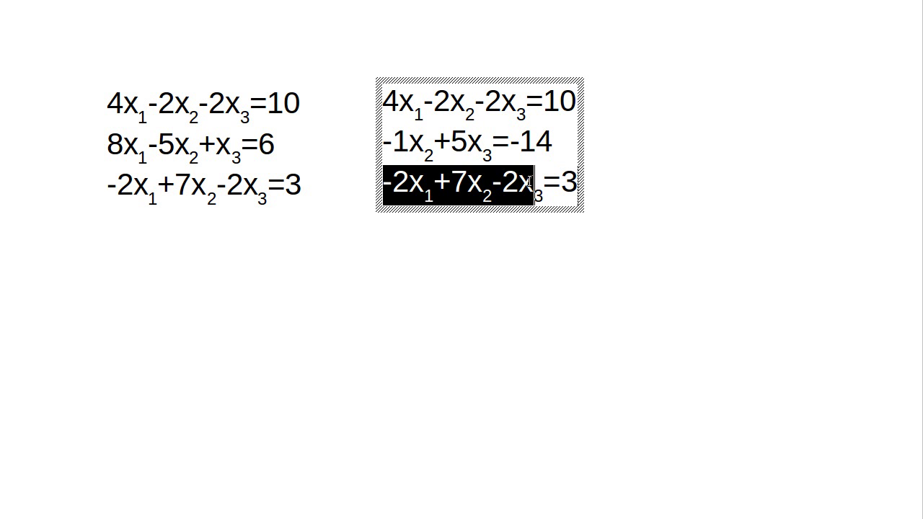
left_click(534, 189)
left_click_drag(383, 101, 577, 101)
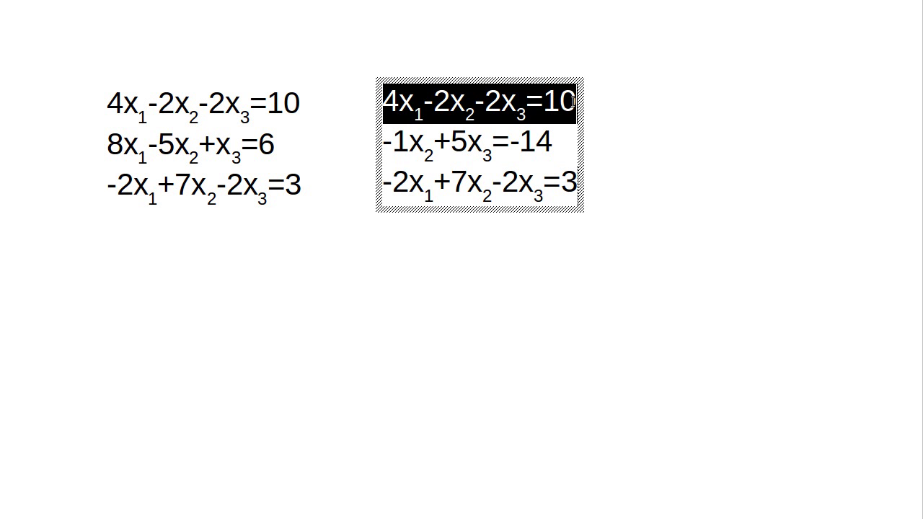
left_click(389, 99)
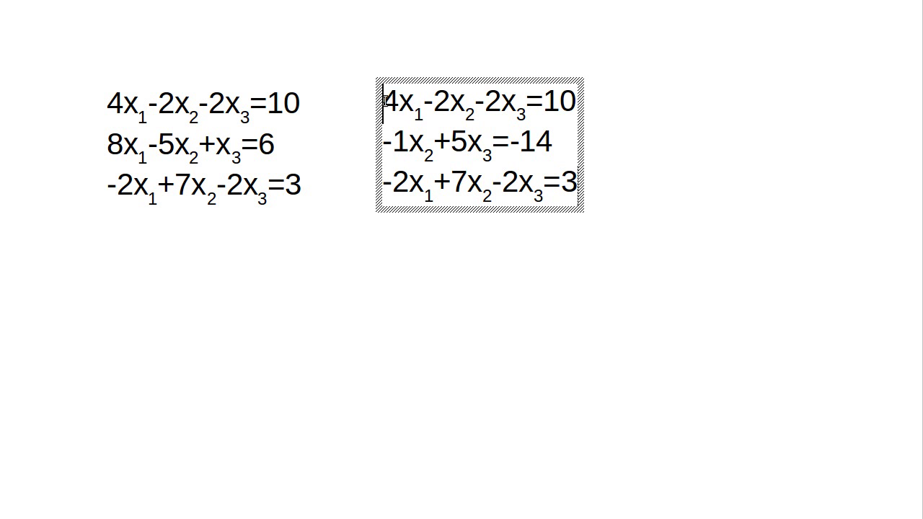
left_click_drag(382, 101, 577, 101)
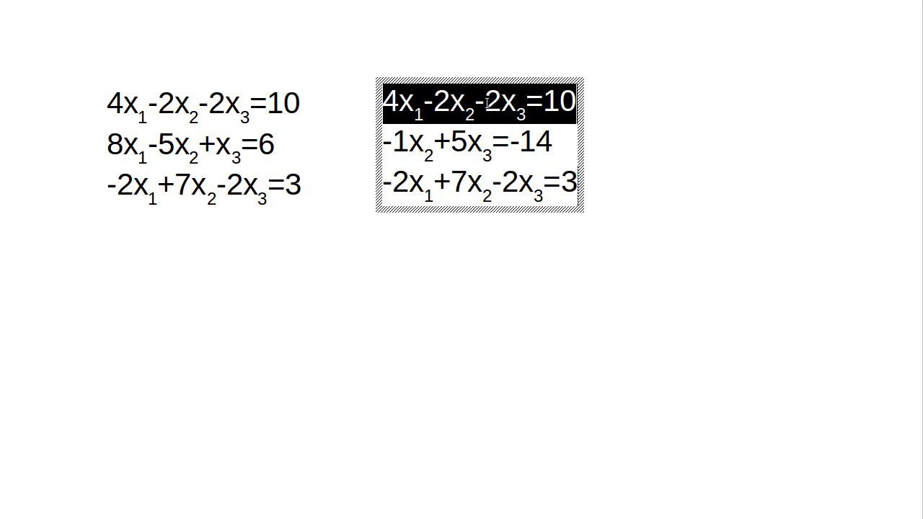
left_click(384, 97)
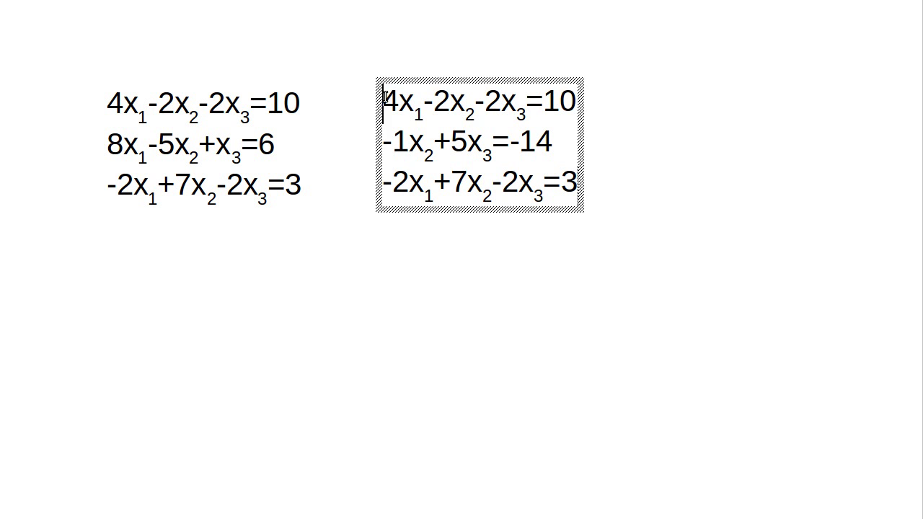
Nudge the copied box right, delete -2x1+ from equation three, and change 7 to 3
left_click_drag(384, 184, 457, 184)
left_click(387, 186)
key("Delete")
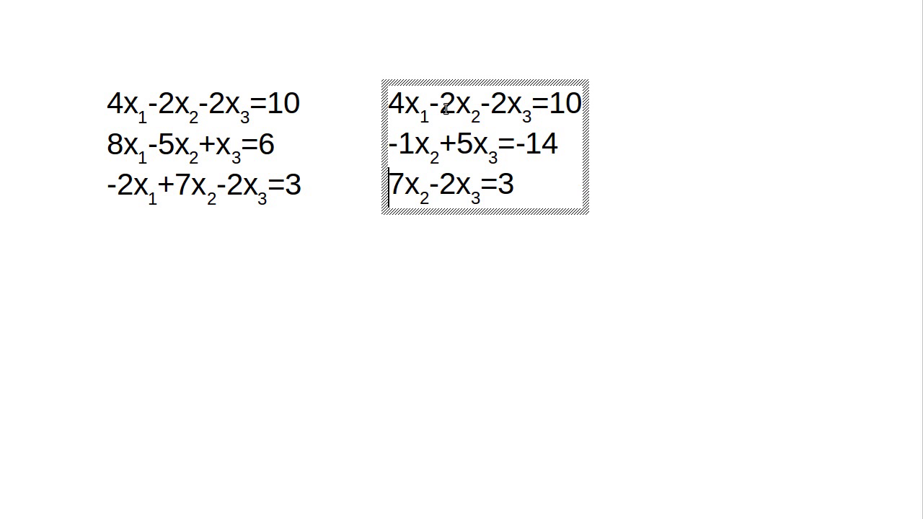
left_click(403, 186)
key("BackSpace")
type("3")
Change equation three's x3 coefficient from -2 to -6 and its right-hand side to 8
left_click(456, 182)
key("BackSpace")
type("6")
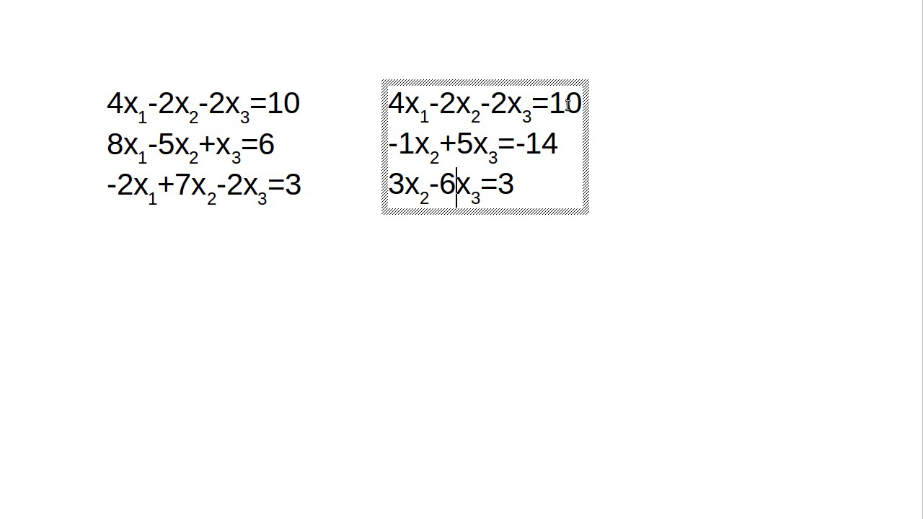
left_click(523, 185)
key("BackSpace")
type("8")
left_click(542, 237)
Ctrl-drag a duplicate of the reduced system below the others and select its 3x2 term
left_click(512, 213)
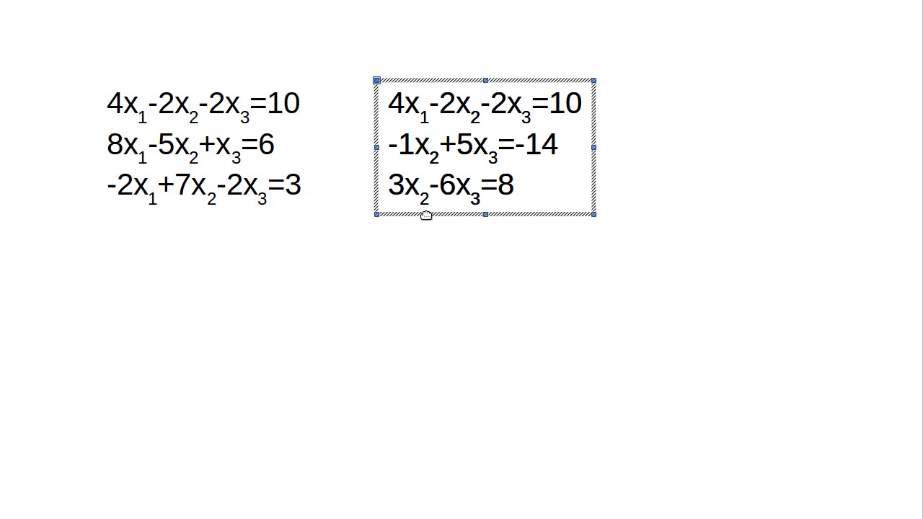
left_click_drag(423, 212, 288, 378)
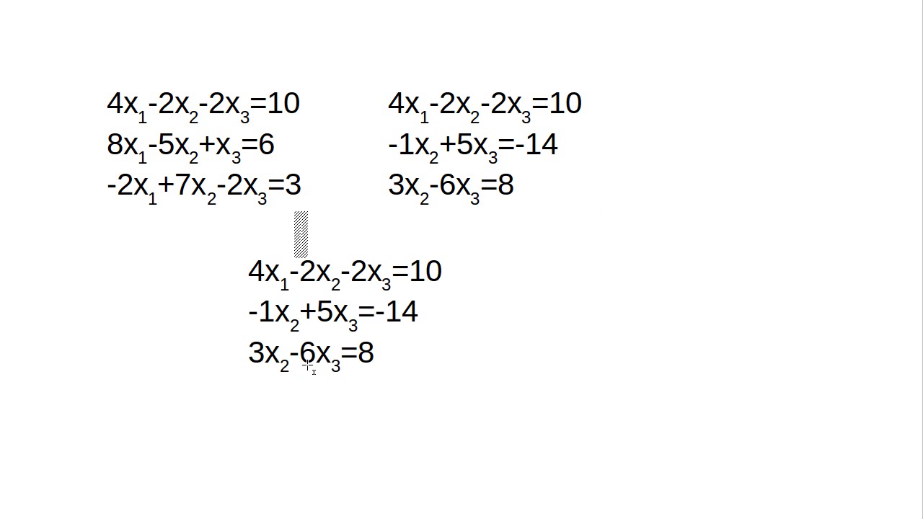
left_click(276, 361)
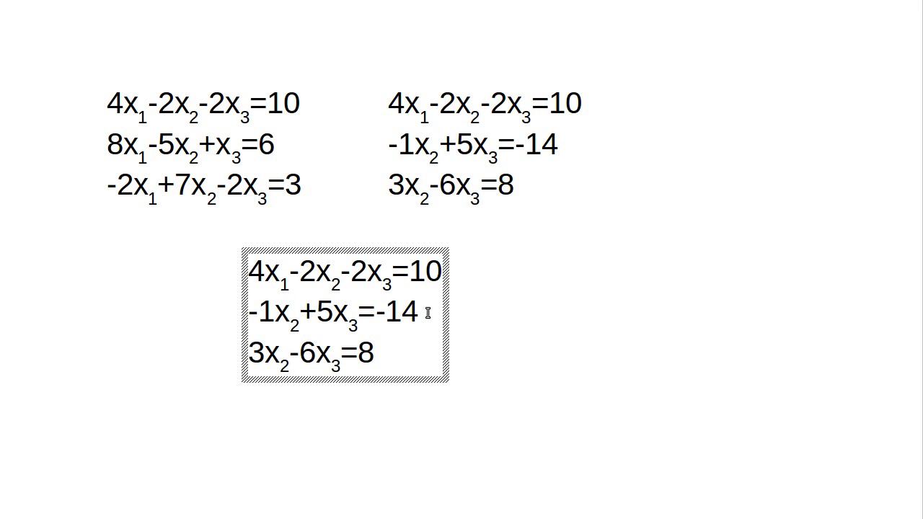
left_click_drag(250, 354, 290, 359)
Delete 3x2 from the bottom third equation, change -6 to 9 and the right side 8 to -34
key("Delete")
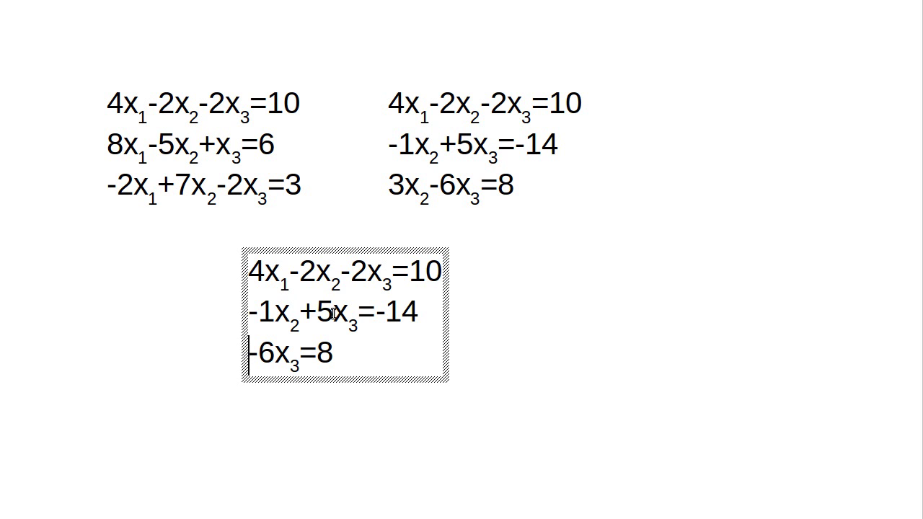
left_click(276, 353)
key("BackSpace")
key("BackSpace")
type("9")
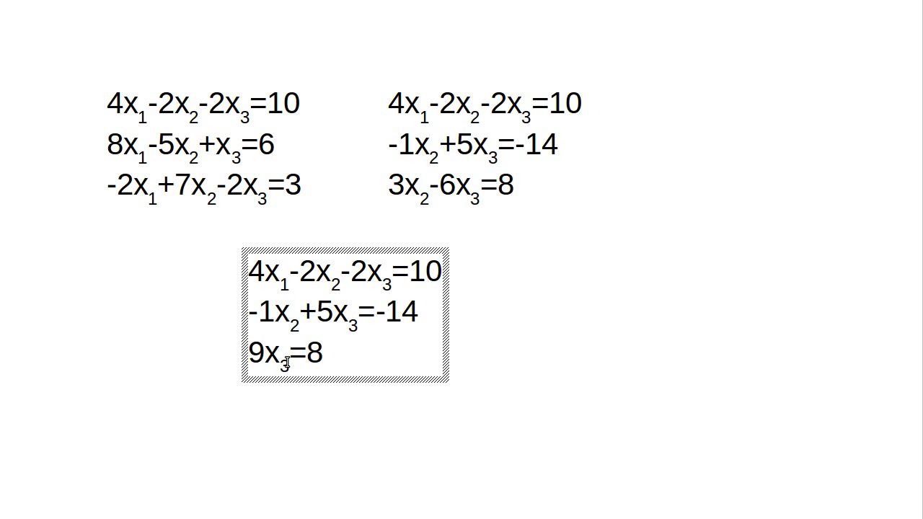
left_click_drag(377, 312, 422, 311)
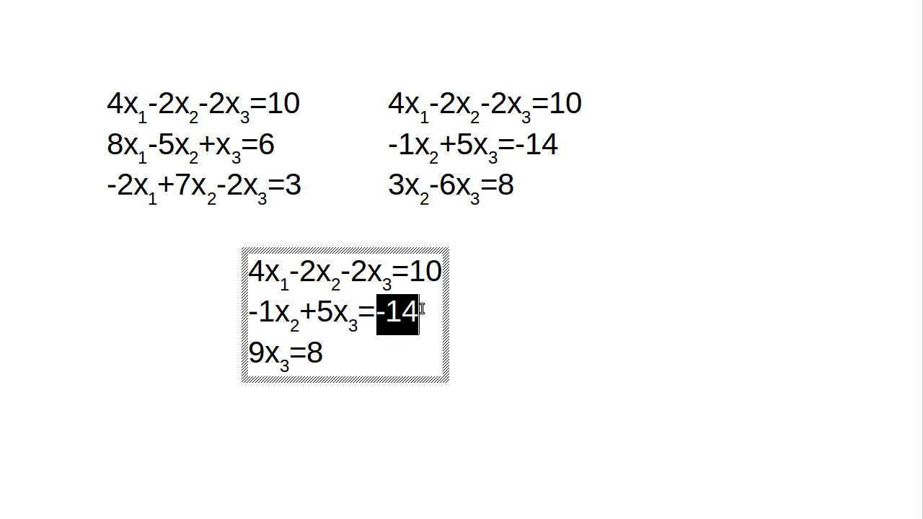
left_click(326, 352)
key("BackSpace")
type("-34")
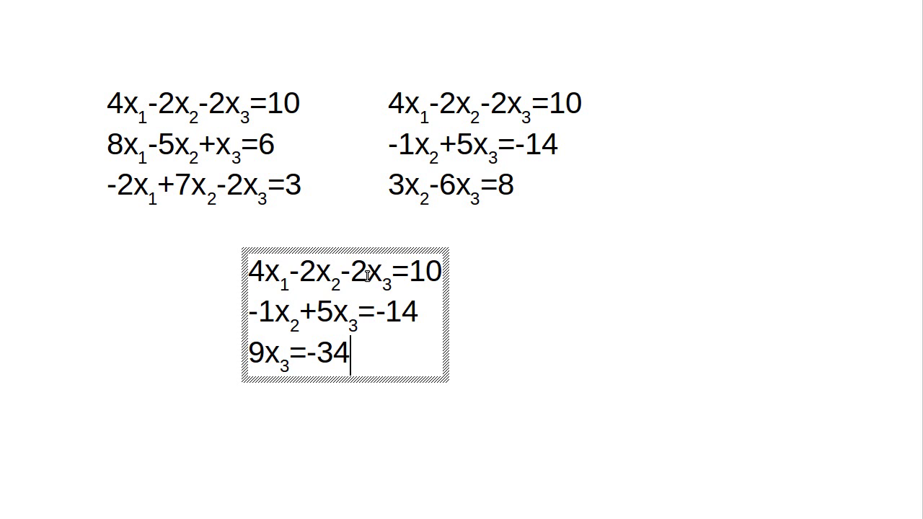
left_click_drag(300, 272, 390, 273)
Clear the highlight in the bottom system's first equation
left_click(391, 273)
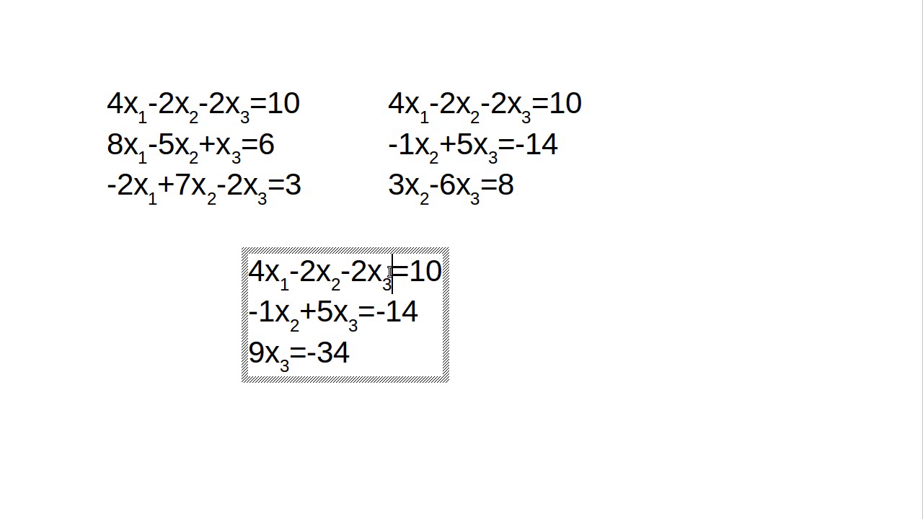